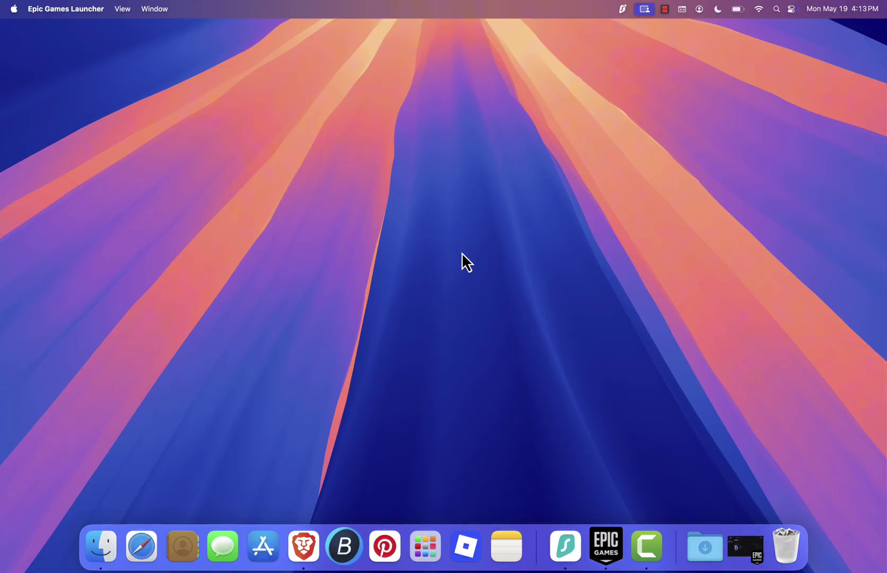
Close the Epic Games Launcher, then go to geforcenow.com in Brave and choose Join Now.
click(733, 562)
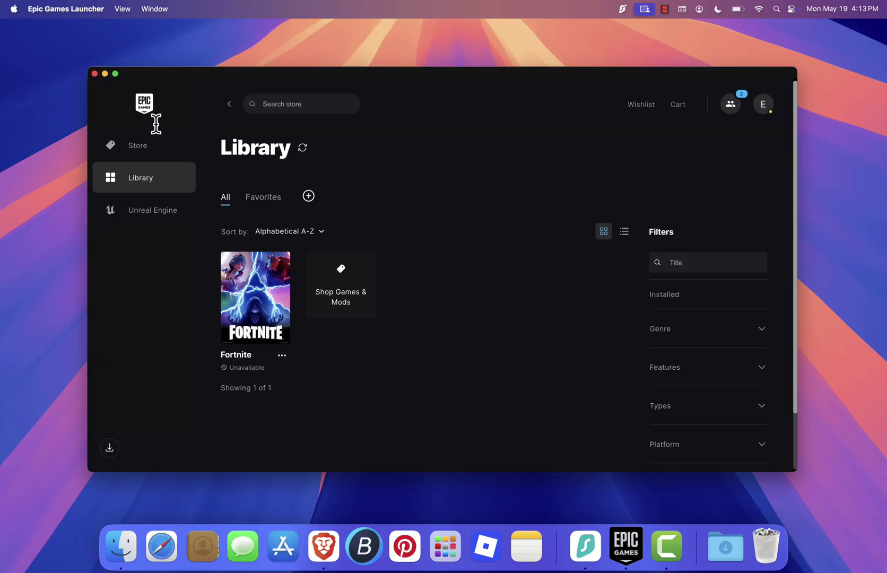
click(94, 73)
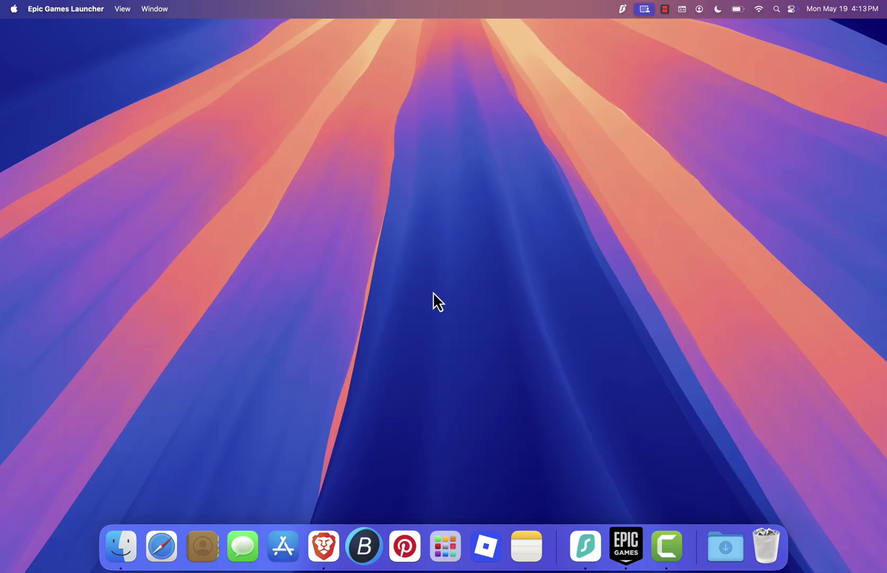
click(324, 547)
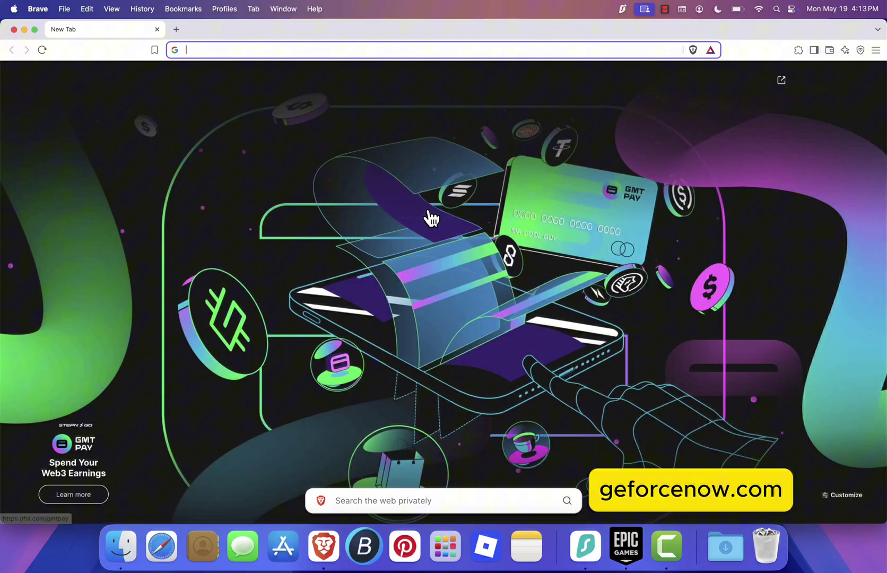
text(ge)
key(Return)
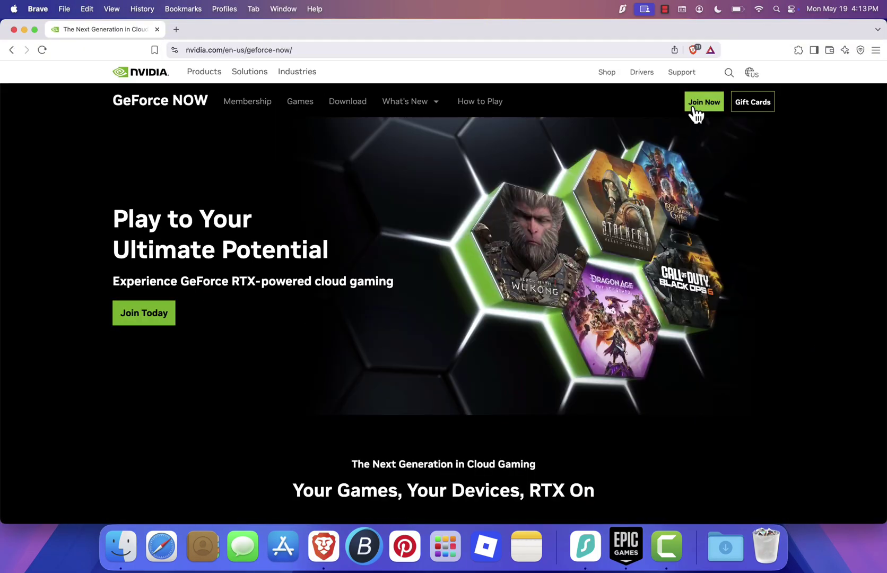
click(692, 109)
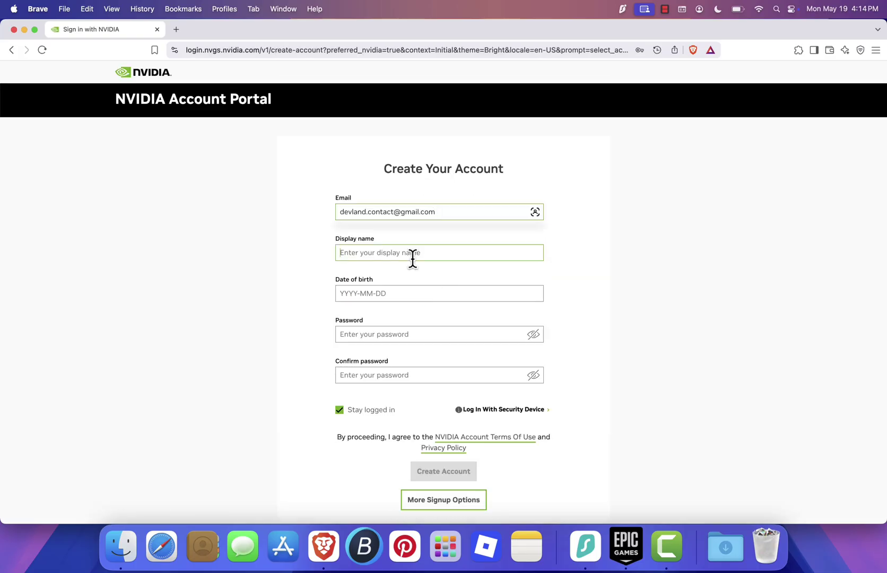
Enter a display name, date of birth and password with confirmation, then submit Create Account.
text(User123x)
click(403, 293)
text(2003-12-12)
click(382, 252)
text(x)
click(396, 334)
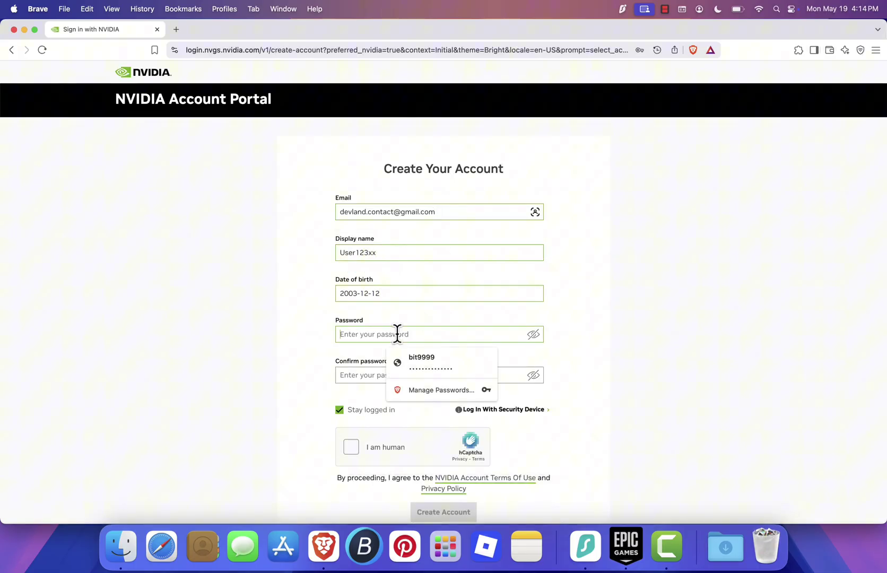
text(•••••••••••••)
click(403, 375)
text(•••••••••••••)
scroll(372, 420, down, 3)
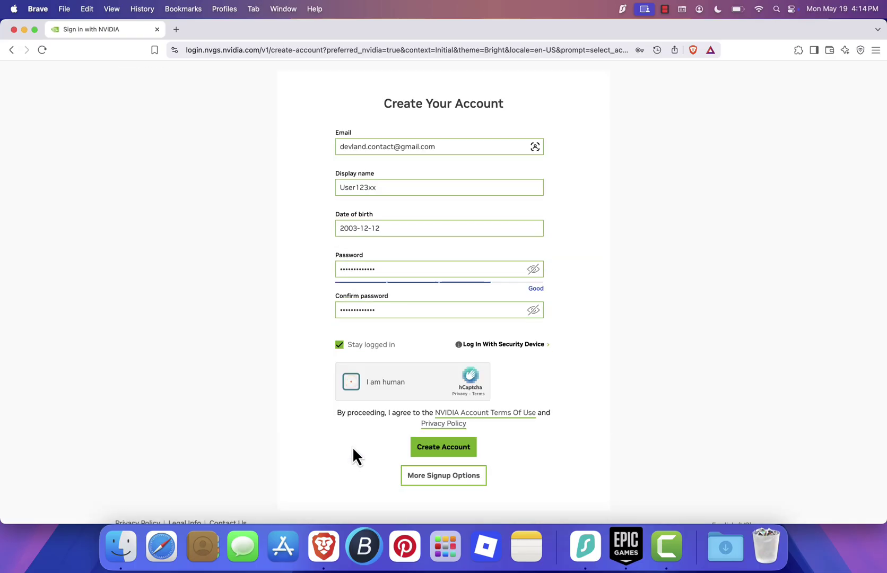
click(444, 445)
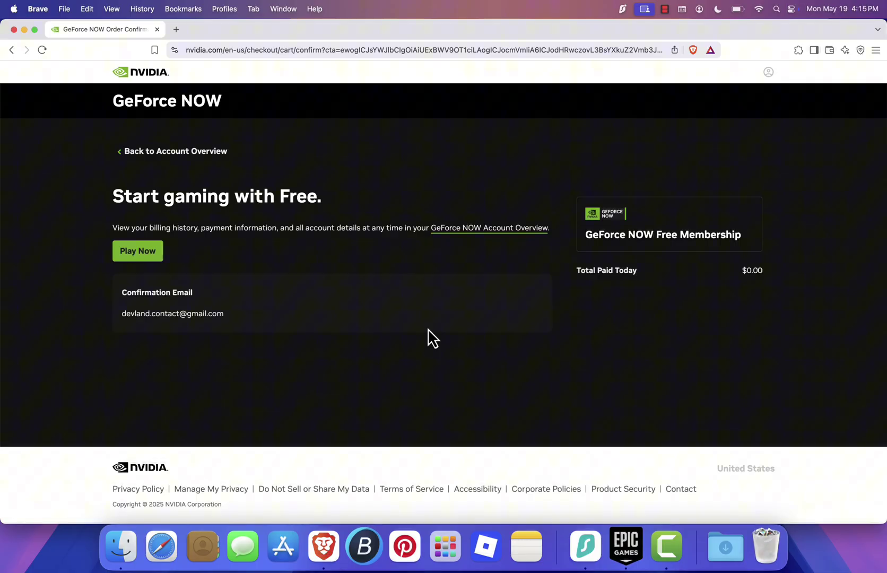
Sign in to the web player through Play Now and GET IN, continuing with the new NVIDIA account.
click(143, 254)
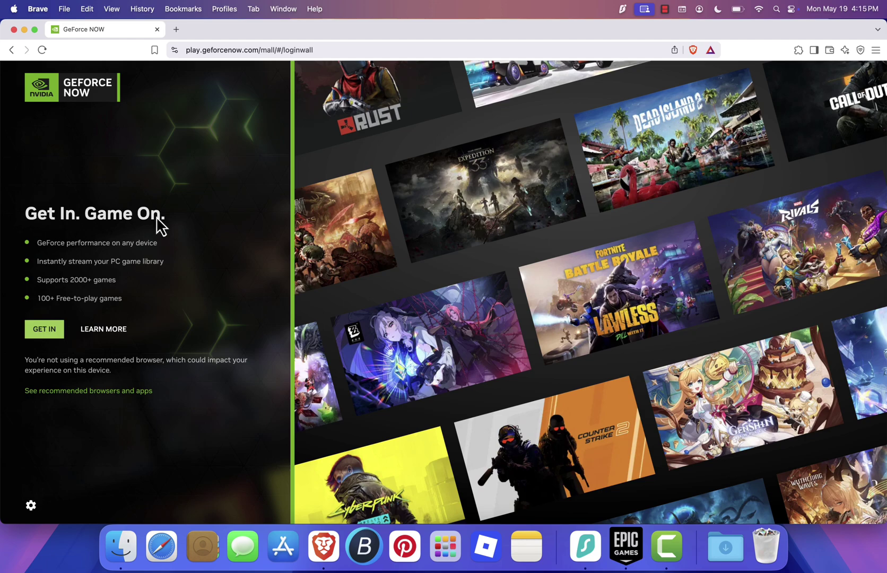
click(43, 333)
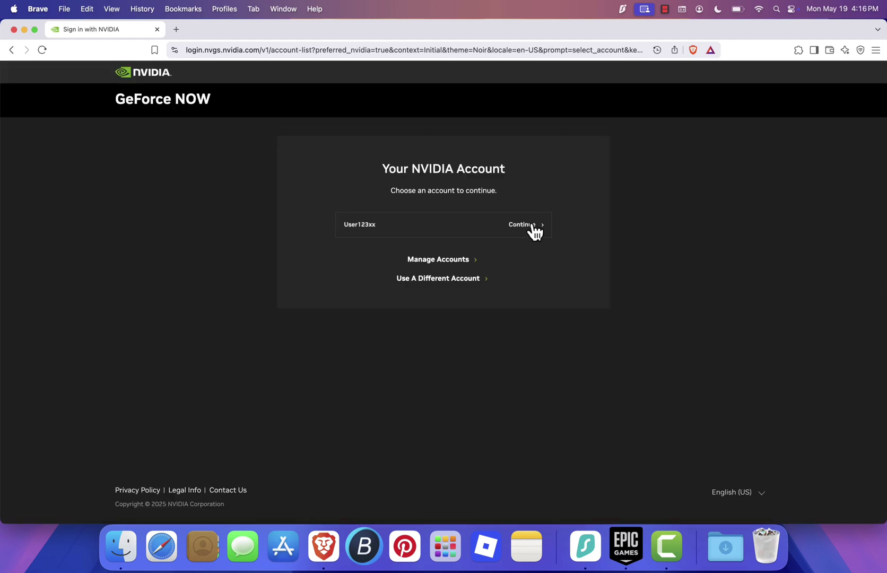
click(530, 230)
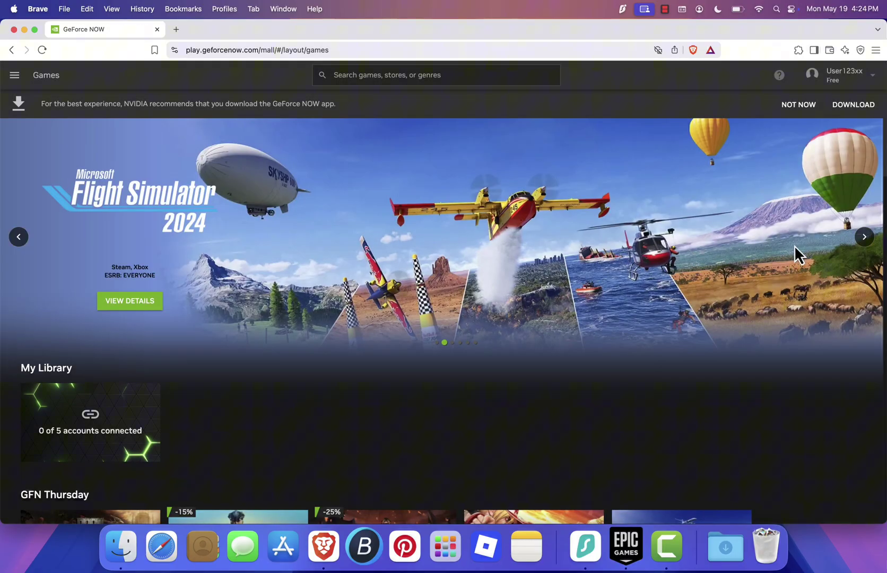
Download the GeForceNOW-release Mac installer and save it to Downloads.
click(855, 108)
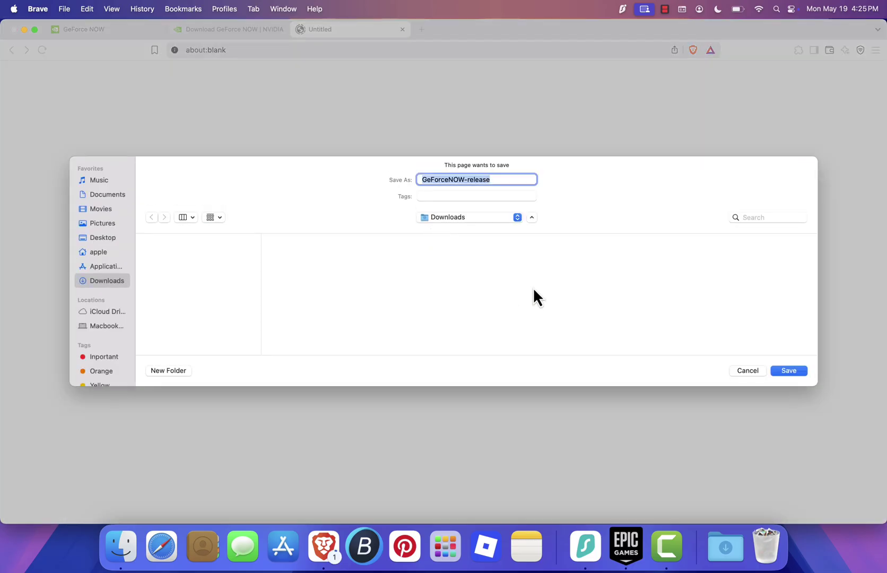
click(789, 371)
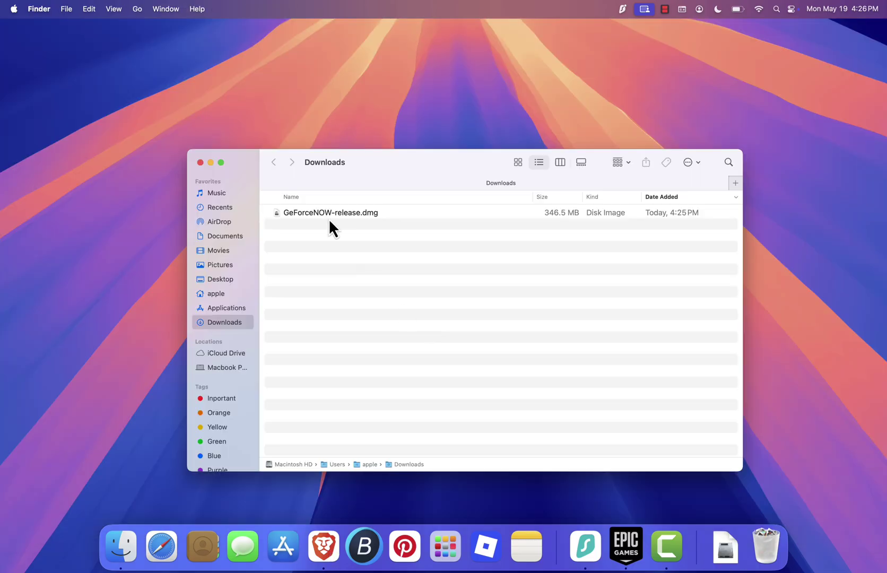
Copy GeForce NOW from the disk image into the Applications folder.
click(329, 212)
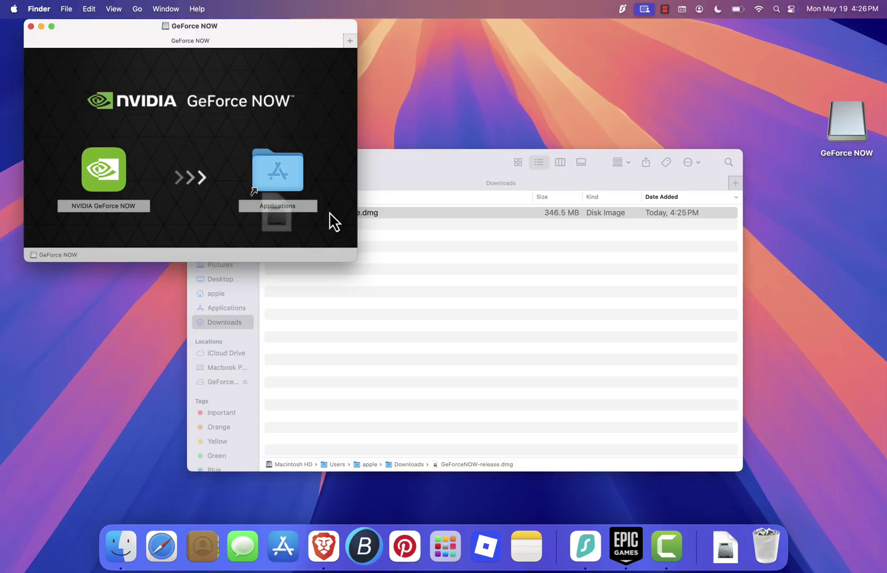
drag(113, 182, 303, 204)
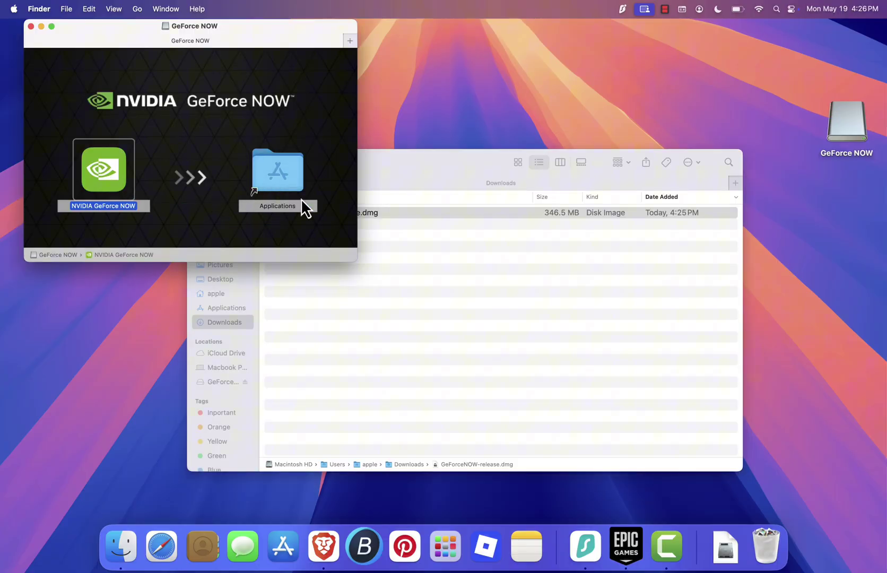
drag(235, 28, 493, 187)
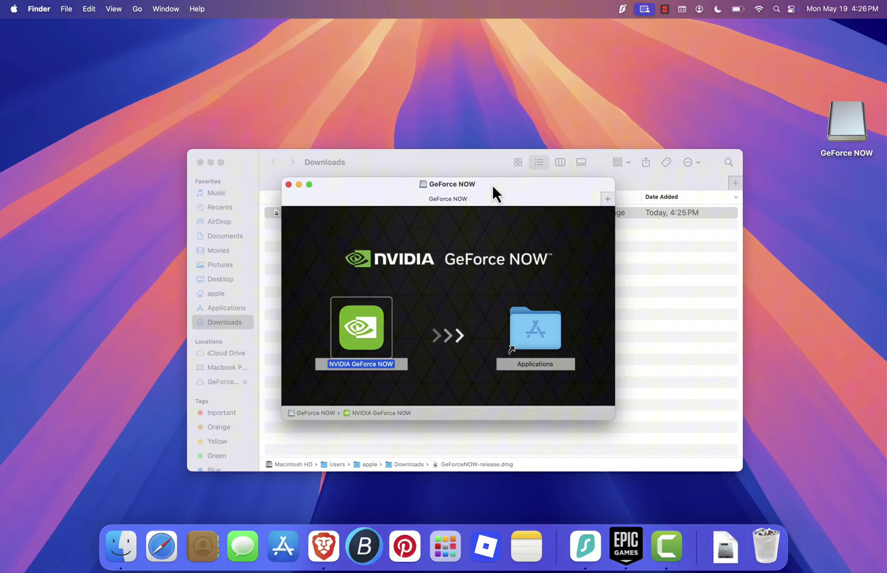
Close the disk image window and eject the GeForce NOW installer disk from the desktop.
click(289, 184)
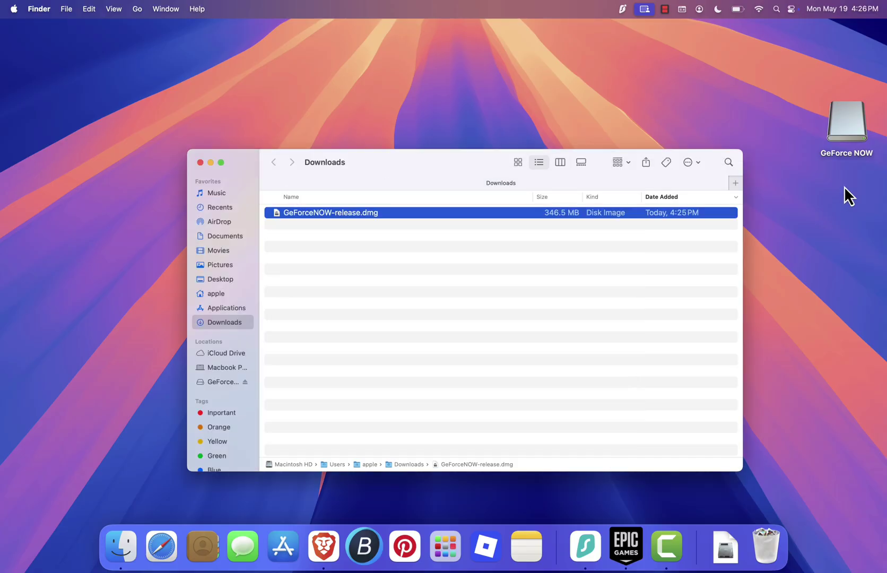
click(552, 297)
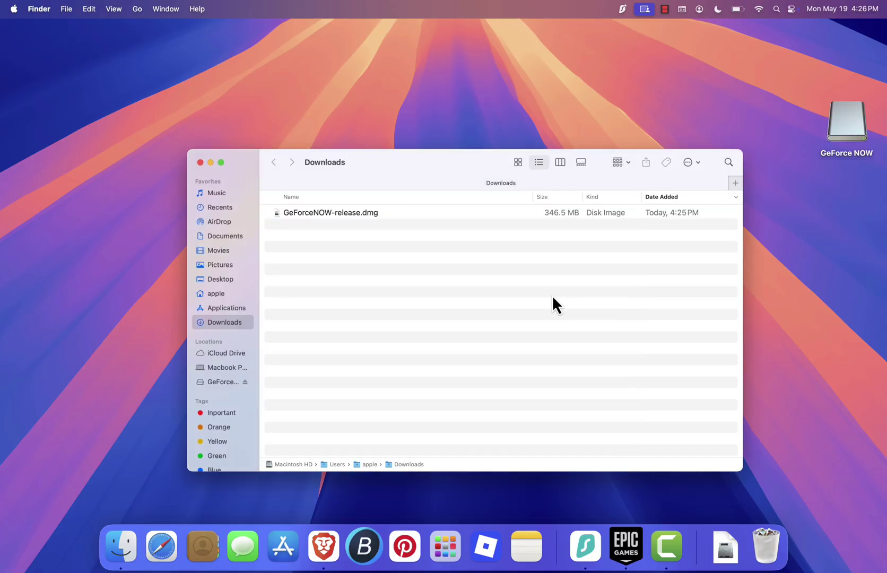
right_click(852, 131)
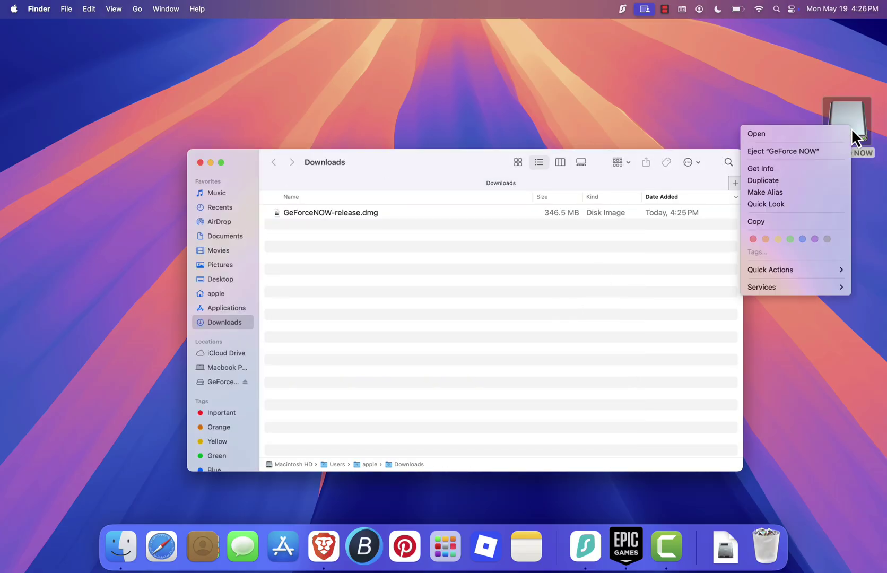
click(794, 153)
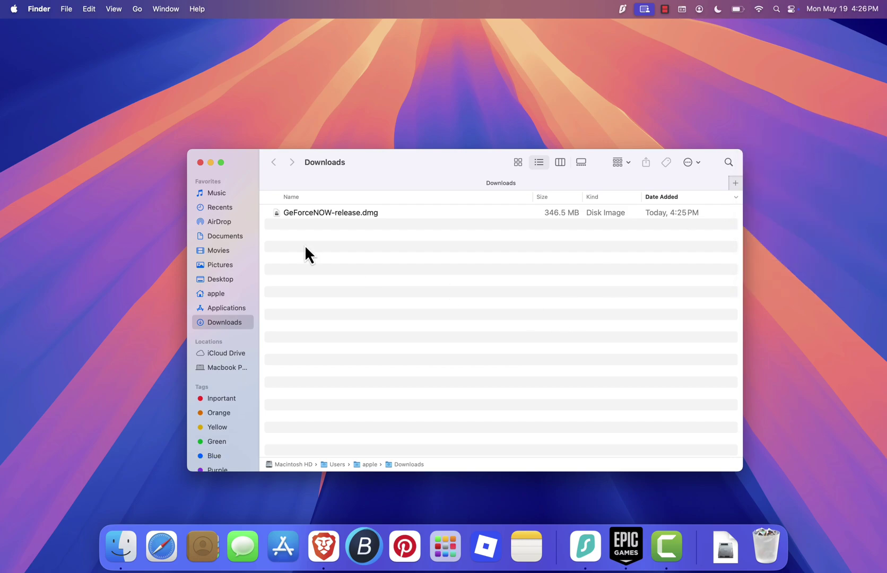
Launch NVIDIA GeForce NOW from Applications, approve the internet-download warning, and minimize Finder.
click(237, 308)
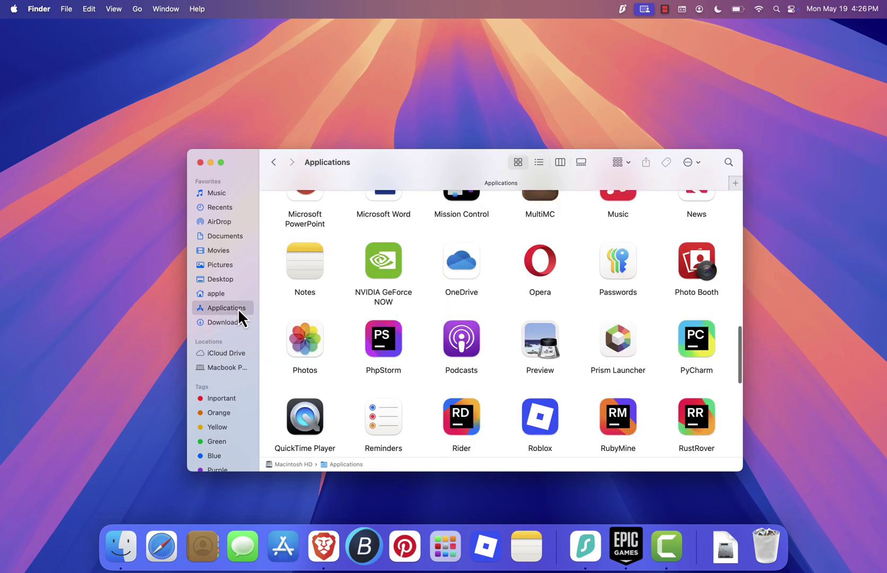
double_click(381, 267)
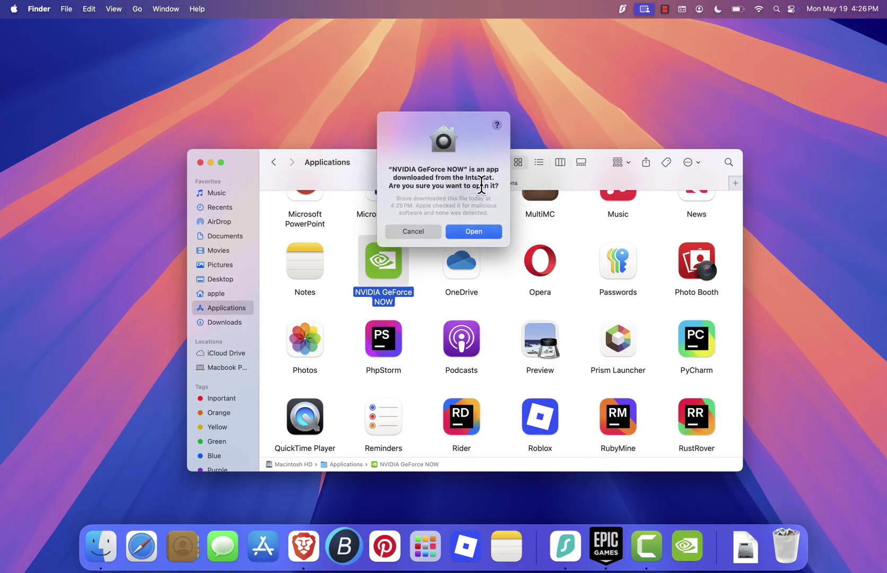
click(483, 233)
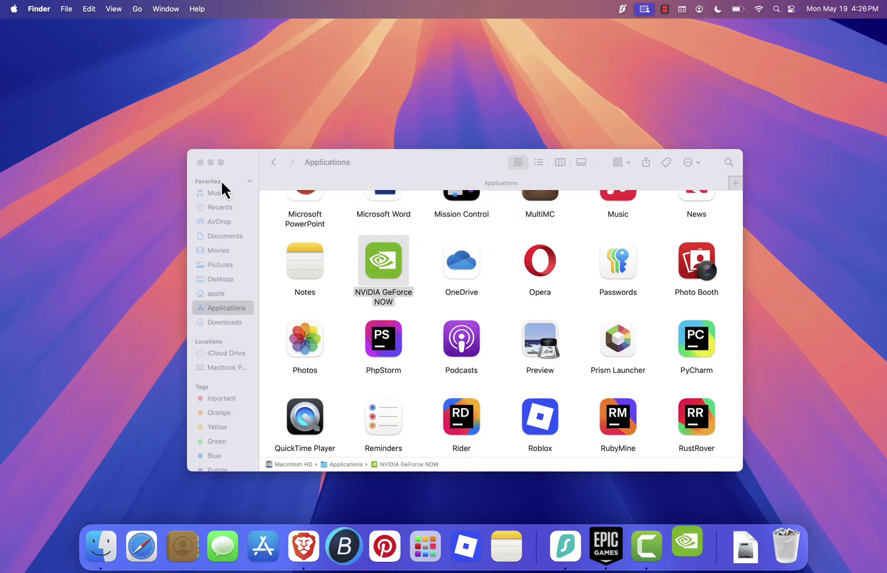
click(210, 163)
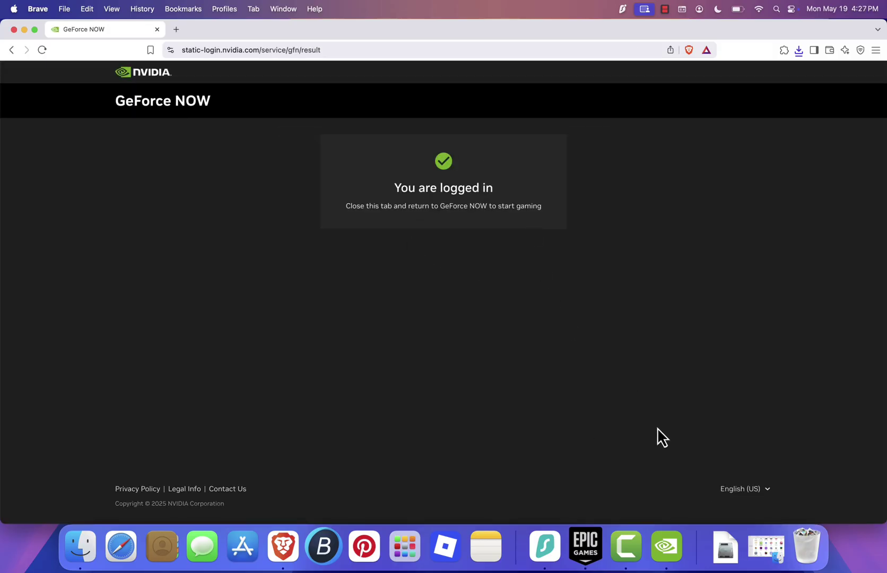
Bring the GeForce NOW app forward, close the Brave login page, and open the app's menu.
click(668, 551)
click(158, 30)
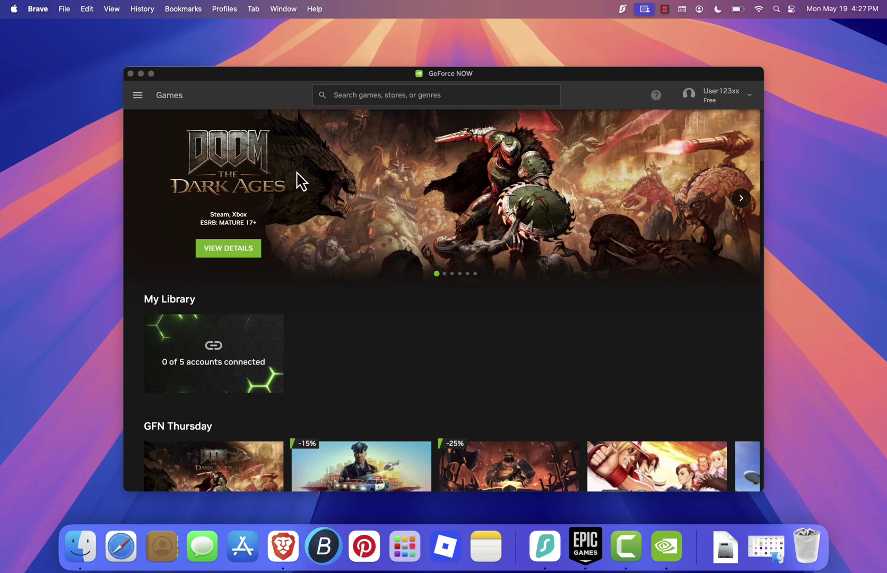
click(137, 95)
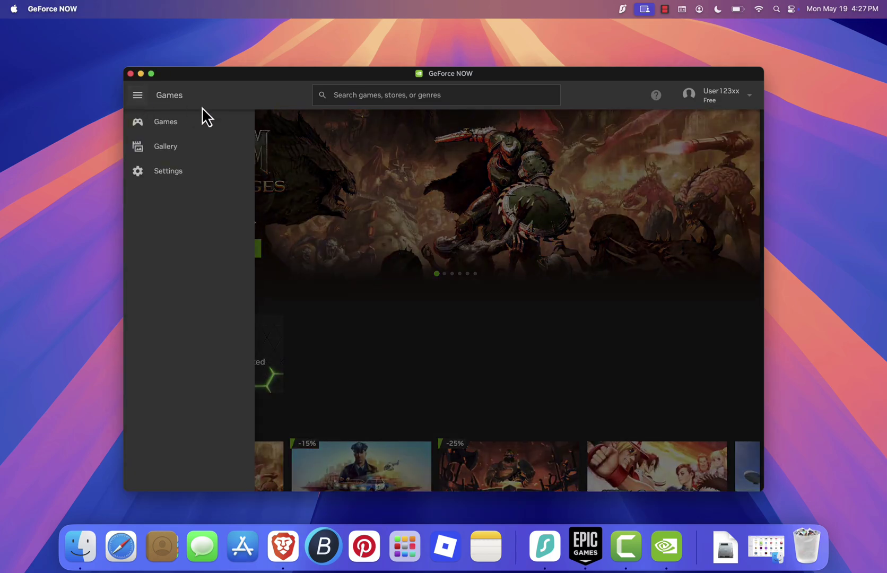
In Settings, connect Epic Games, allow access on the Epic page in Brave, then close Brave.
click(182, 173)
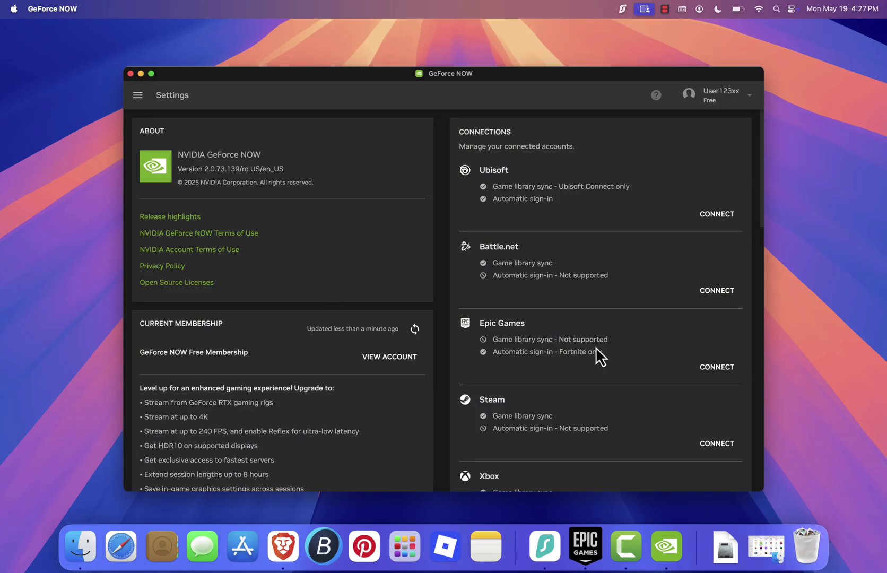
click(722, 368)
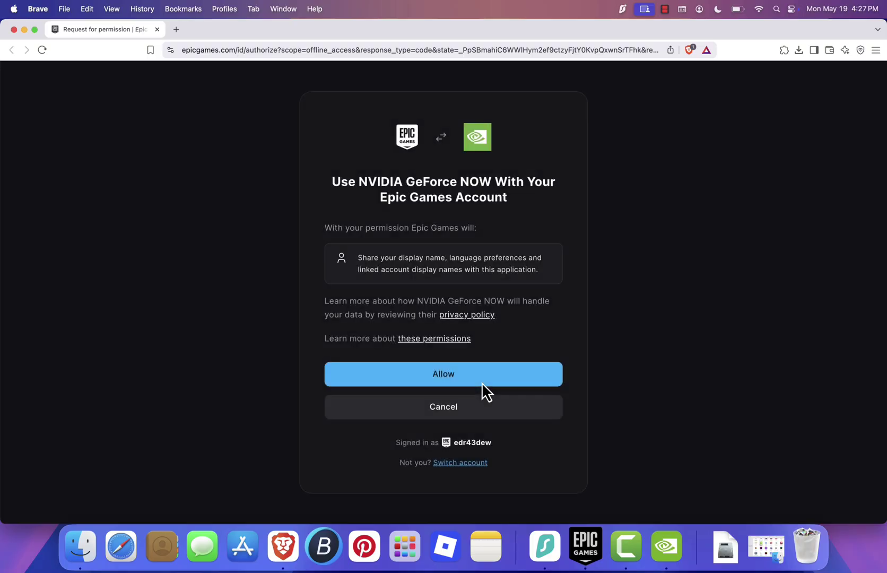
click(434, 378)
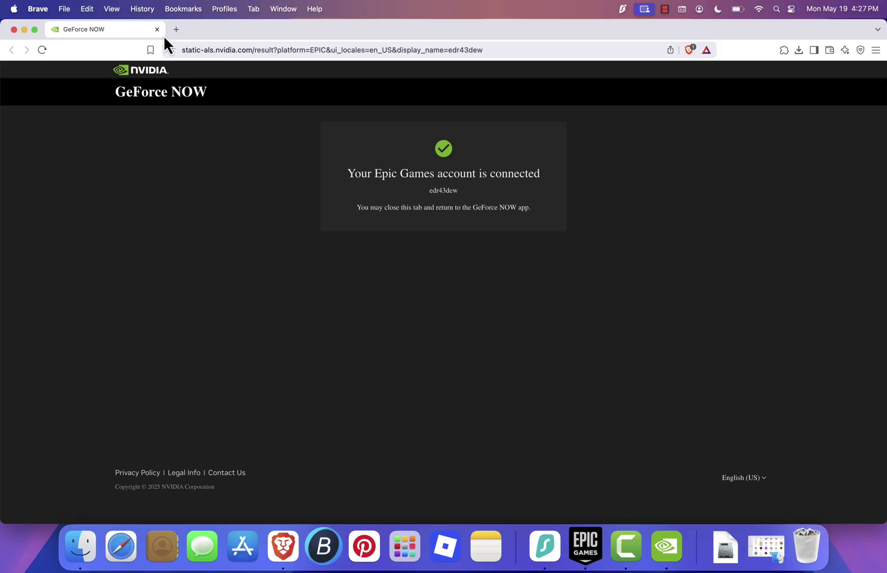
click(158, 29)
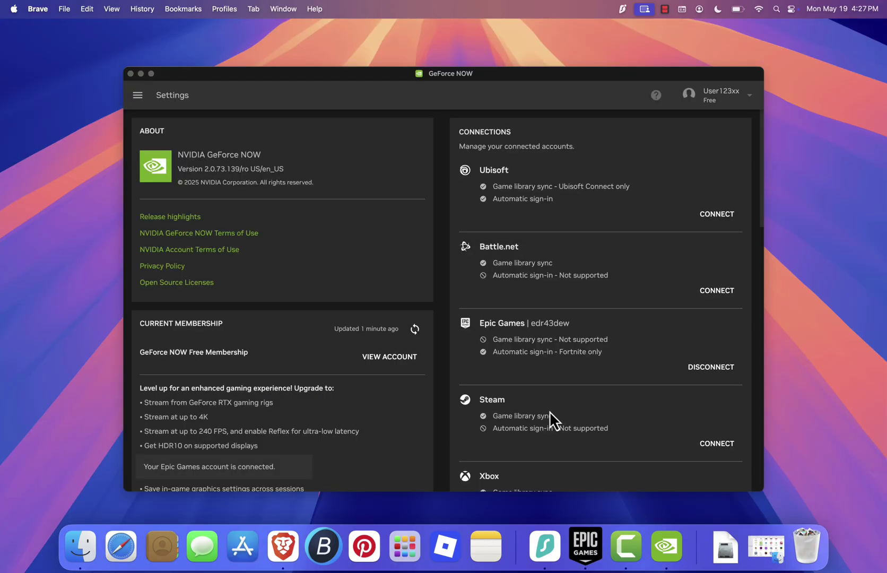
Search the Games catalogue for "Fortnite".
click(137, 95)
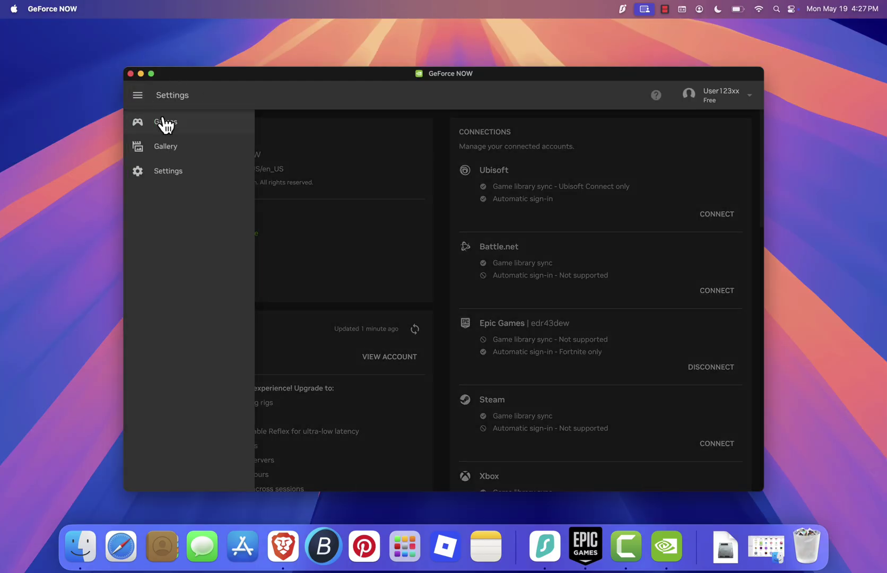
click(163, 122)
click(349, 97)
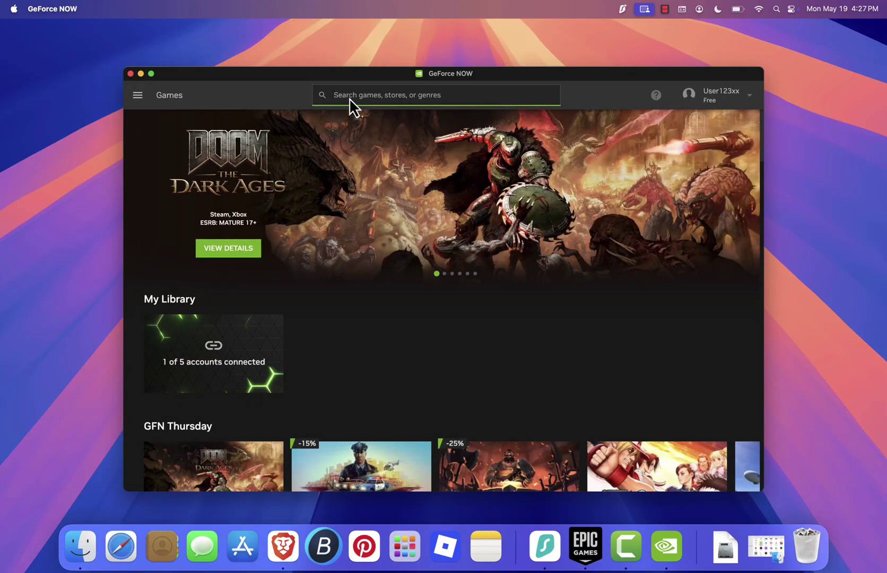
text(Fortniite)
key(BackSpace)
key(BackSpace)
key(BackSpace)
text(te)
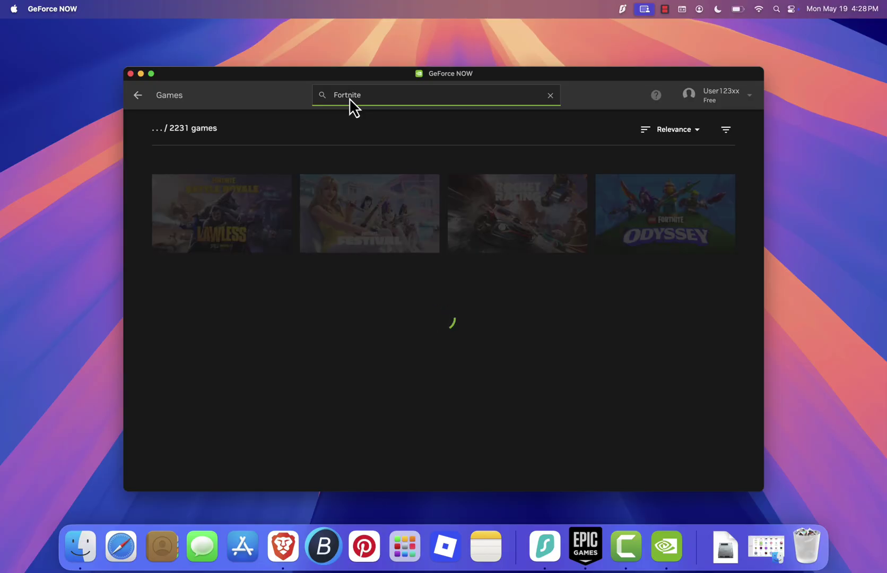
Mark Fortnite as owned and confirm it is in the Epic library.
click(234, 225)
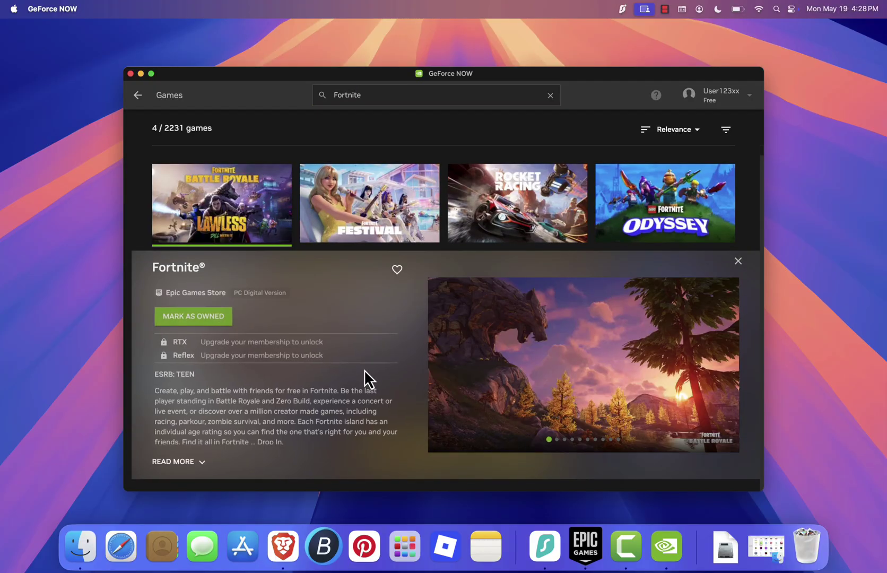
click(211, 318)
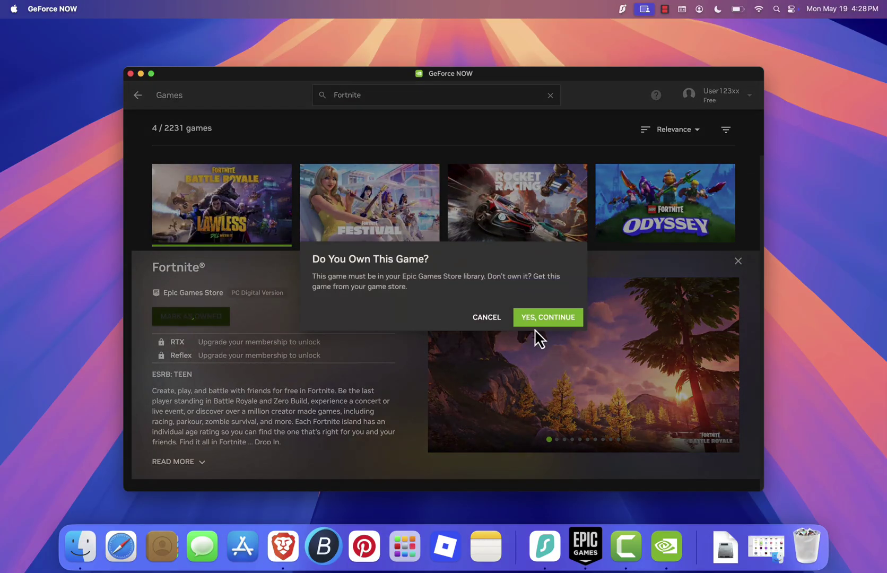
click(536, 317)
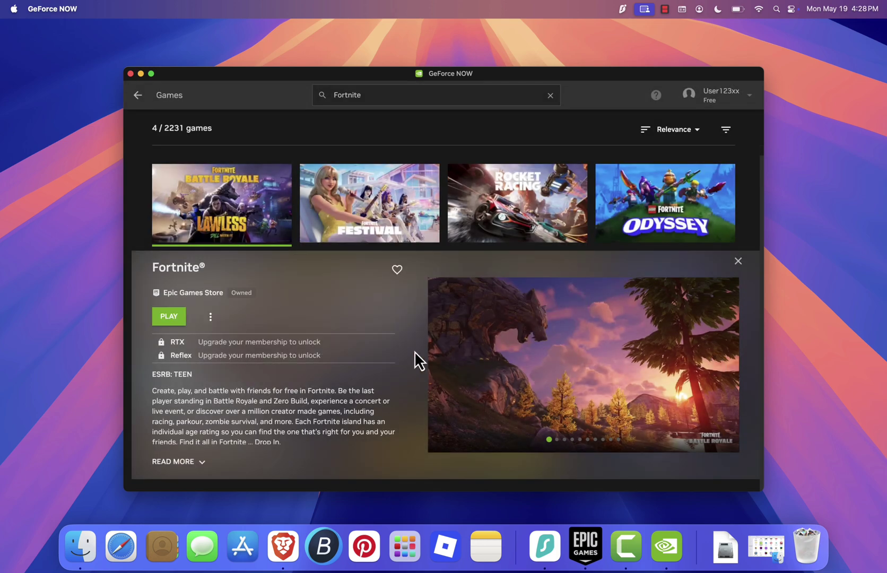
Press PLAY on Fortnite to start the cloud streaming session.
click(171, 318)
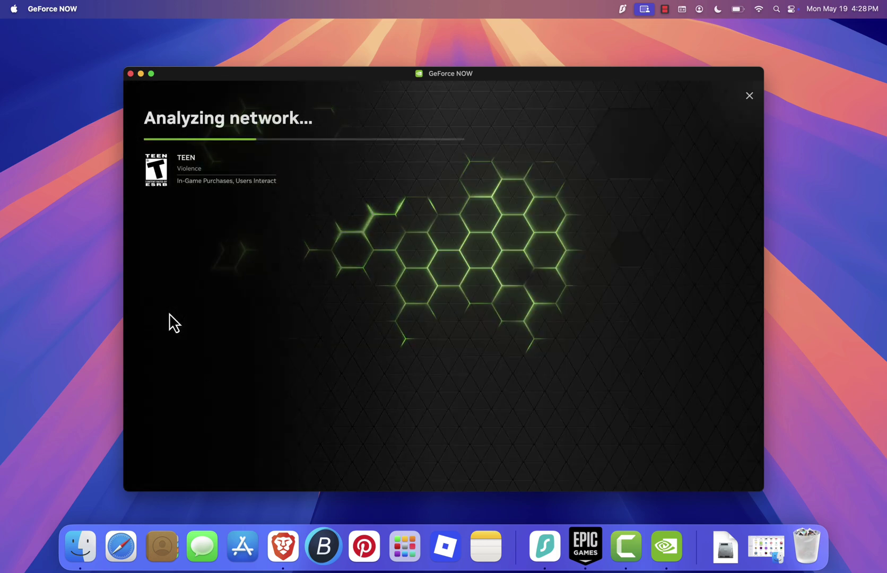